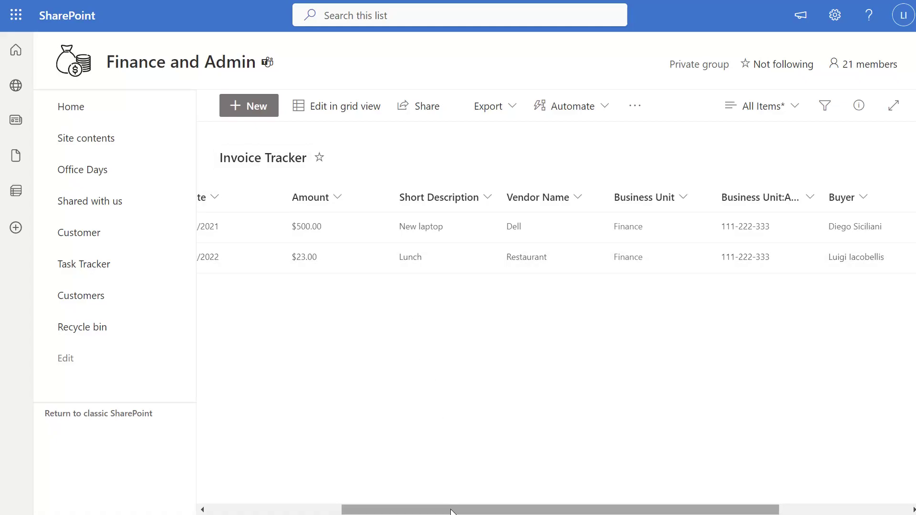
Show the SharePoint Invoice Tracker list, where Business Unit reads Finance.
drag(451, 510, 319, 509)
Inspect the Business Unit column settings to confirm it is a lookup to Business Units, then cancel.
scroll(554, 334, right, 10)
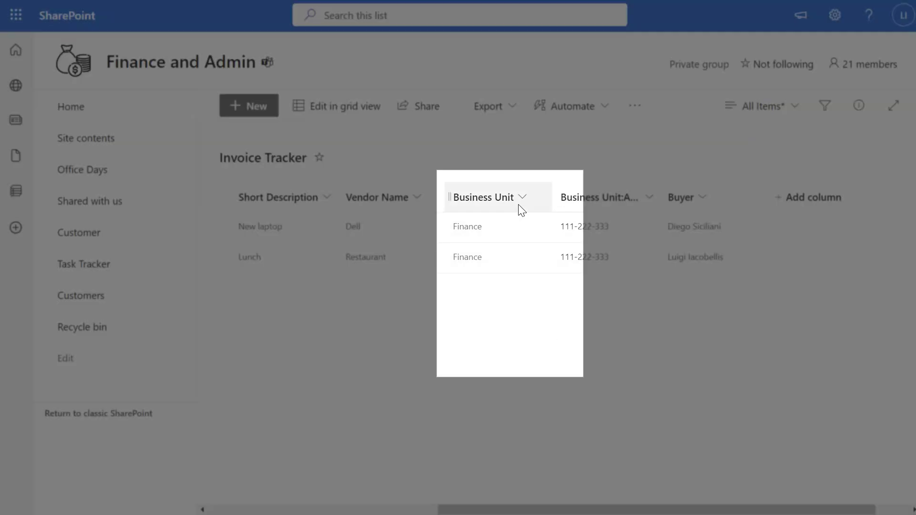
click(521, 201)
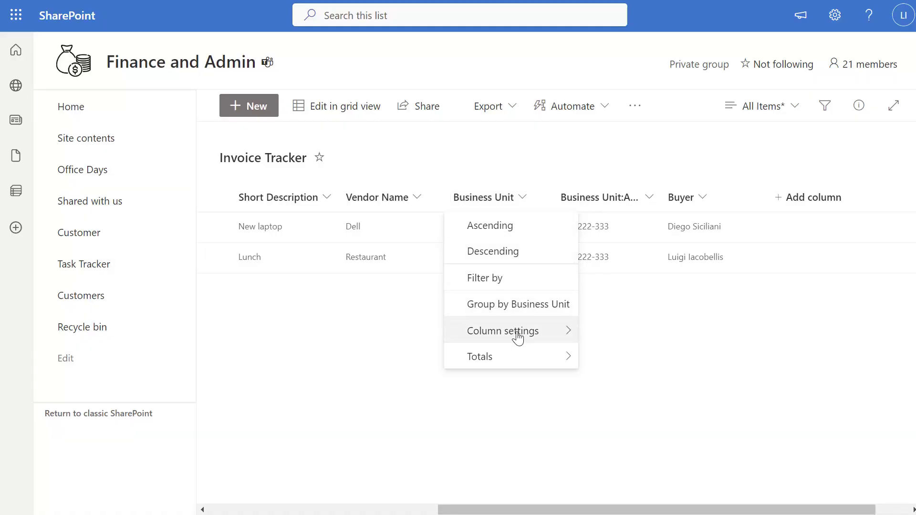
click(517, 336)
click(614, 327)
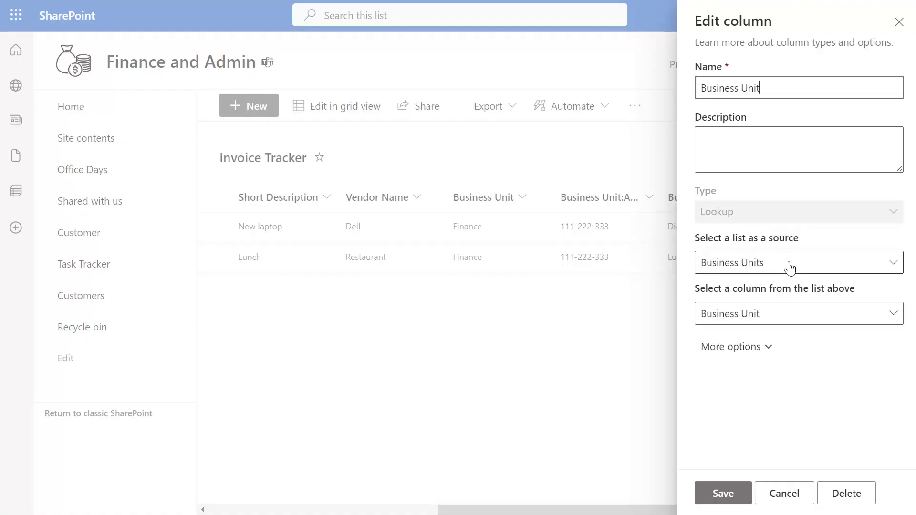
click(783, 494)
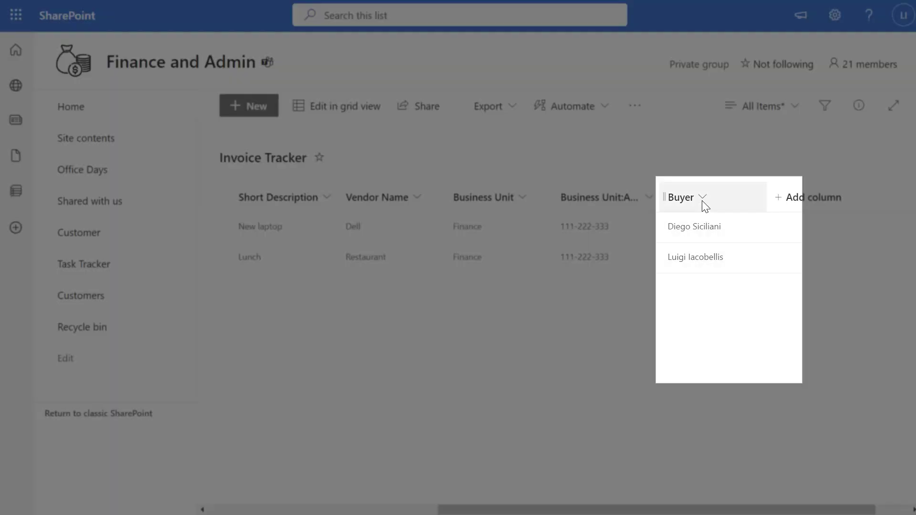
Inspect the Buyer column settings to confirm it is a person column, then cancel.
click(702, 200)
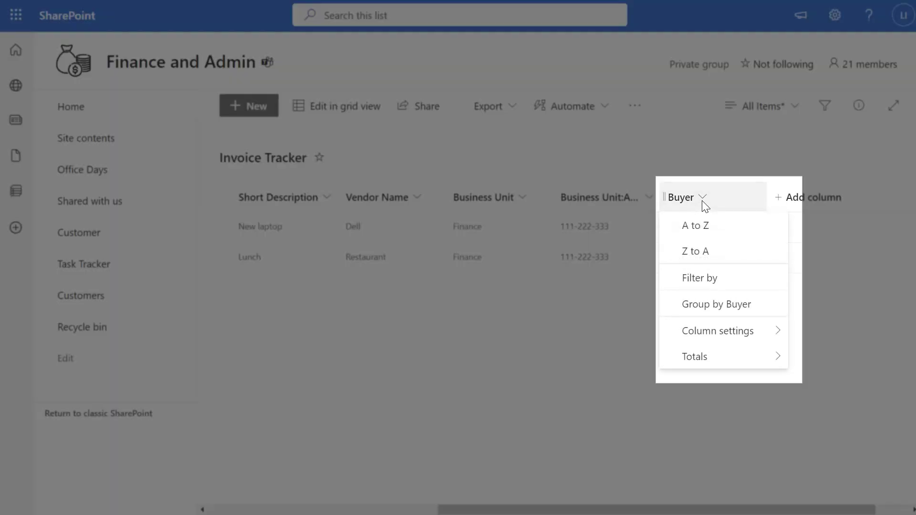
click(710, 346)
click(537, 340)
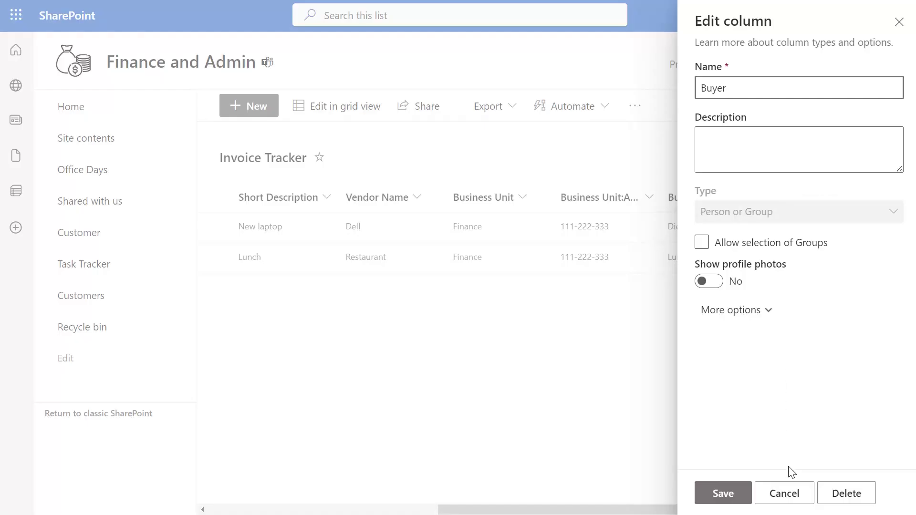
click(780, 493)
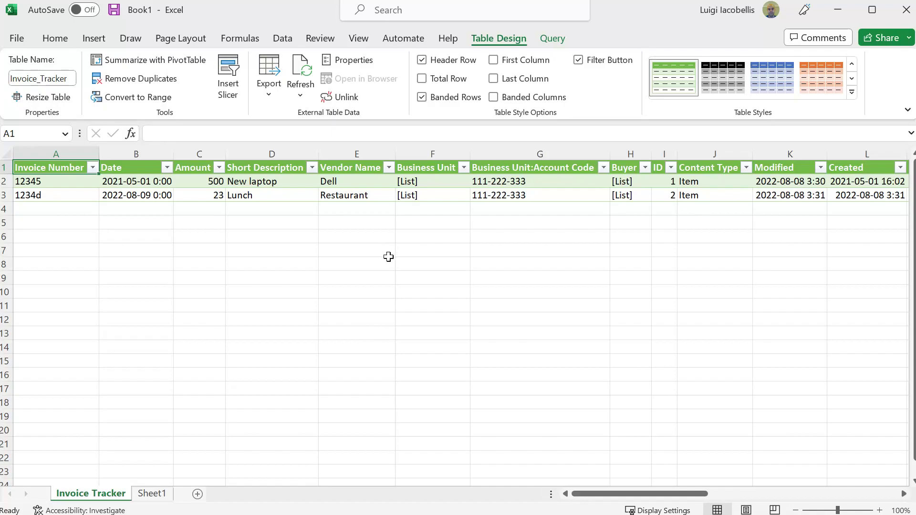
Compare Excel's [List] cells with SharePoint's values and widen the Buyer column.
click(426, 155)
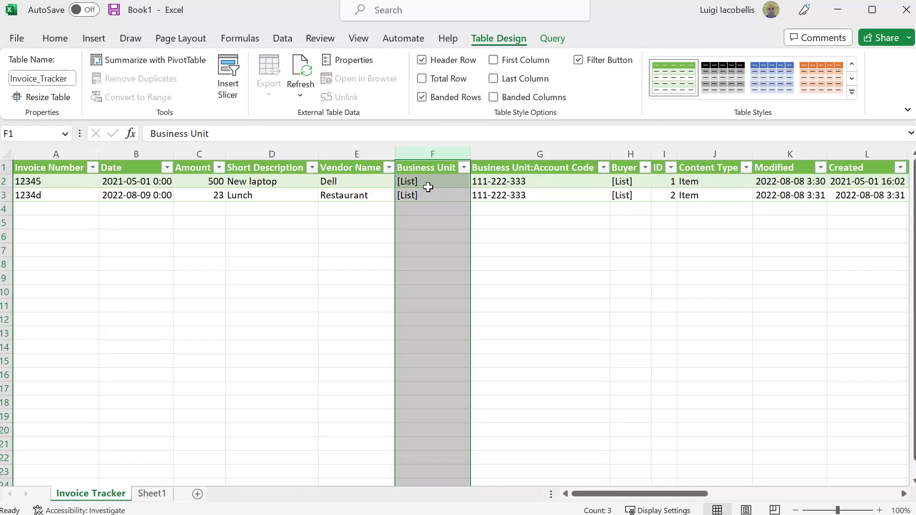
drag(620, 9, 624, 293)
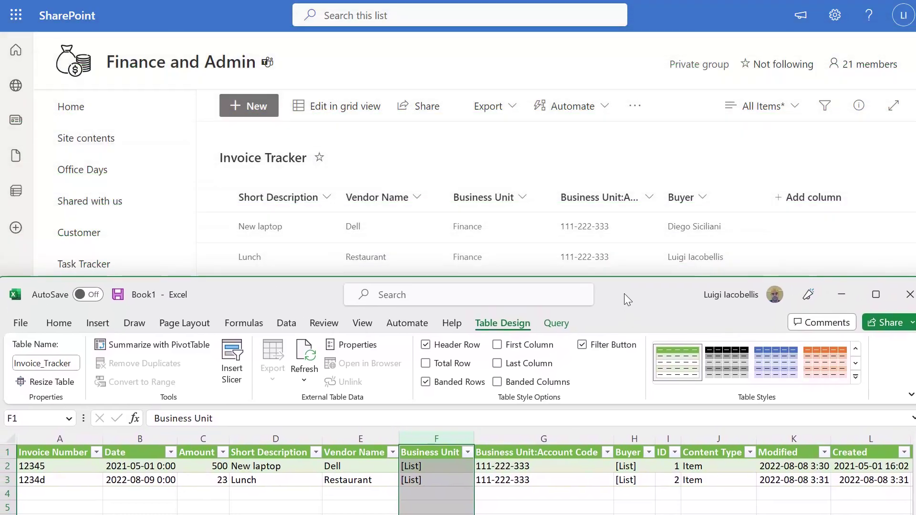
click(443, 493)
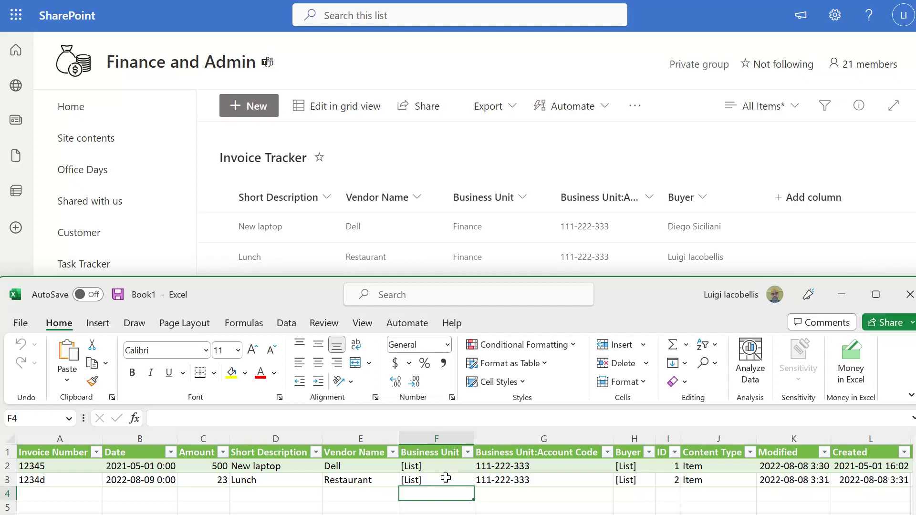
drag(656, 438, 751, 439)
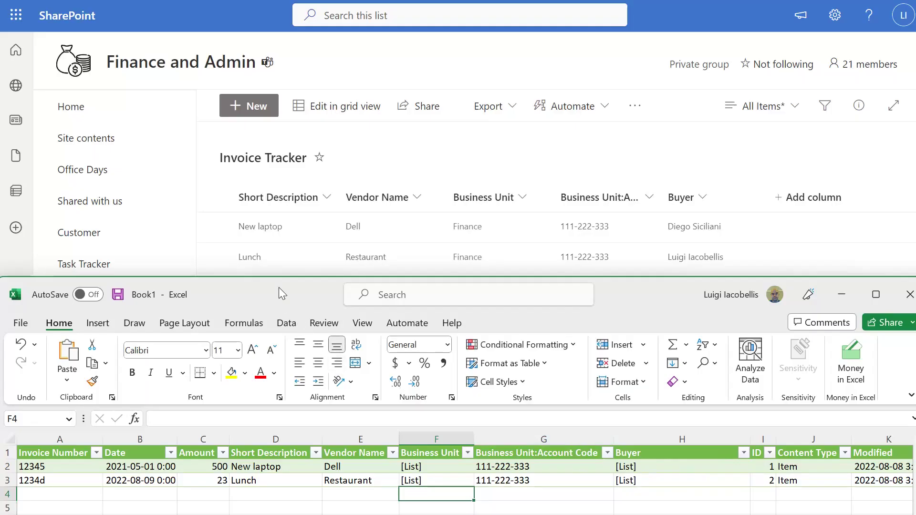
drag(279, 287, 280, 5)
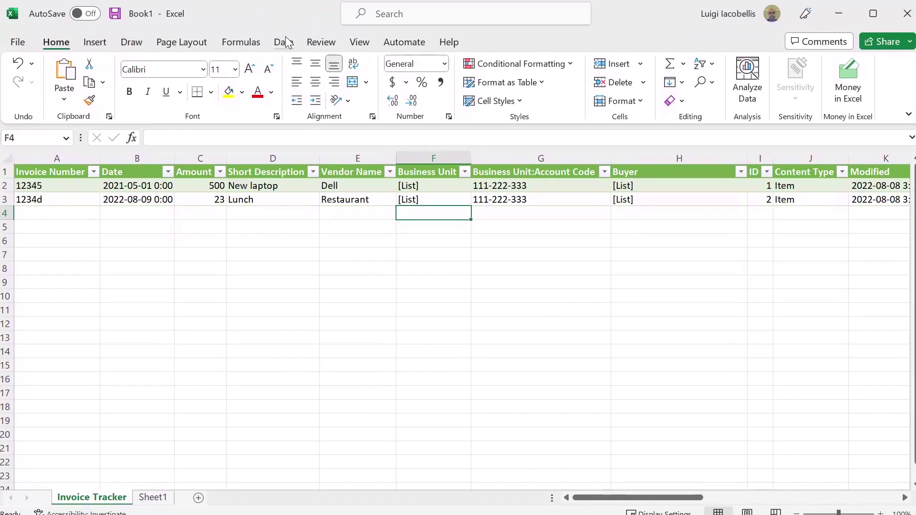
click(356, 188)
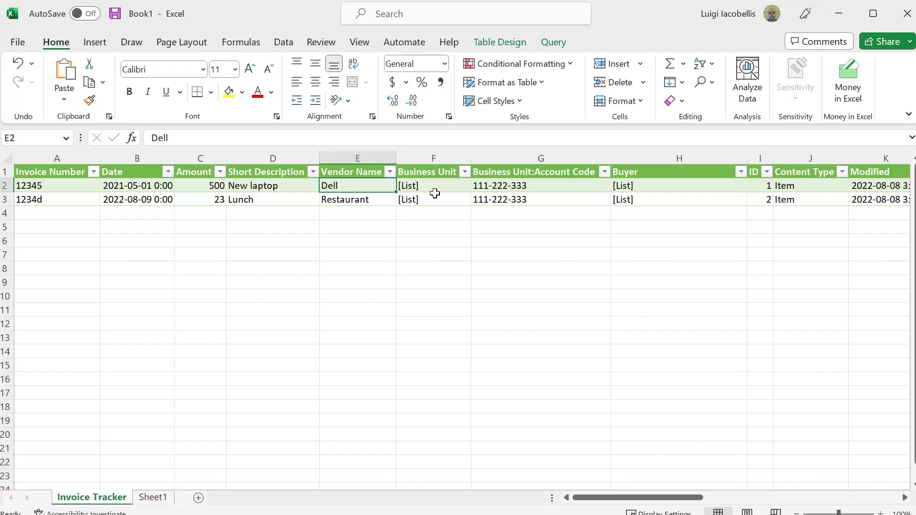
Open the Invoice Tracker query in Power Query Editor from the Query tab's Edit.
click(508, 47)
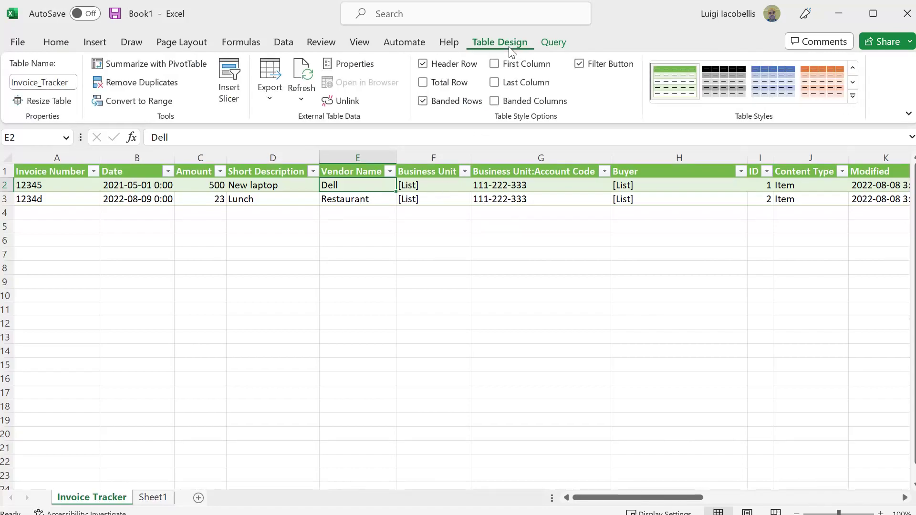
click(557, 44)
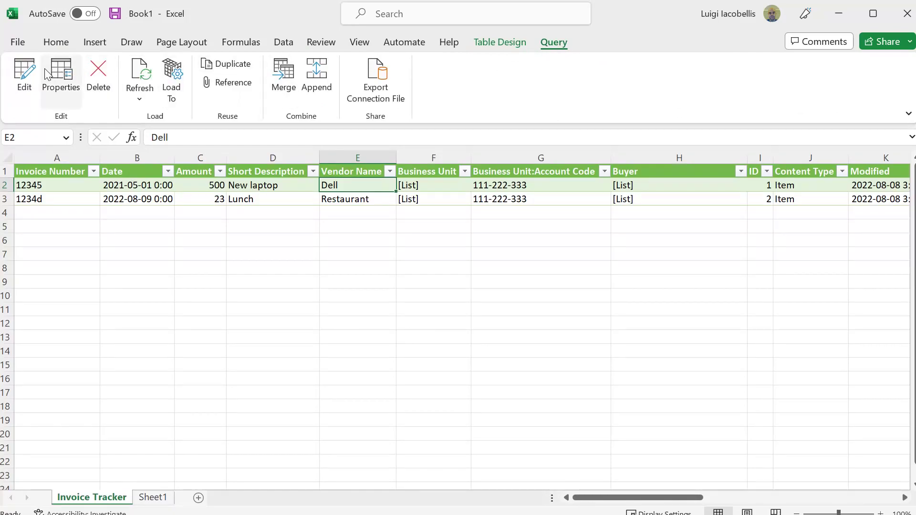
click(24, 76)
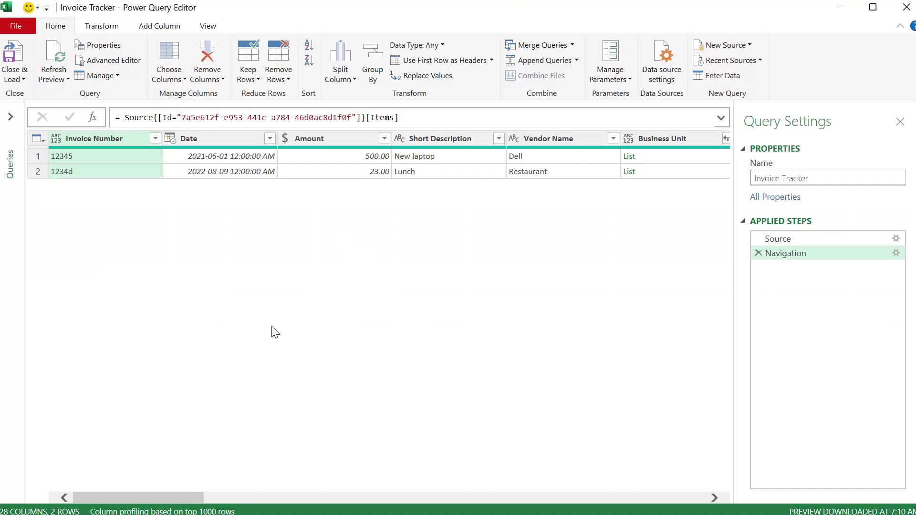
Expand Business Unit lists to new rows, then expand only the lookupValue field.
drag(175, 496, 268, 506)
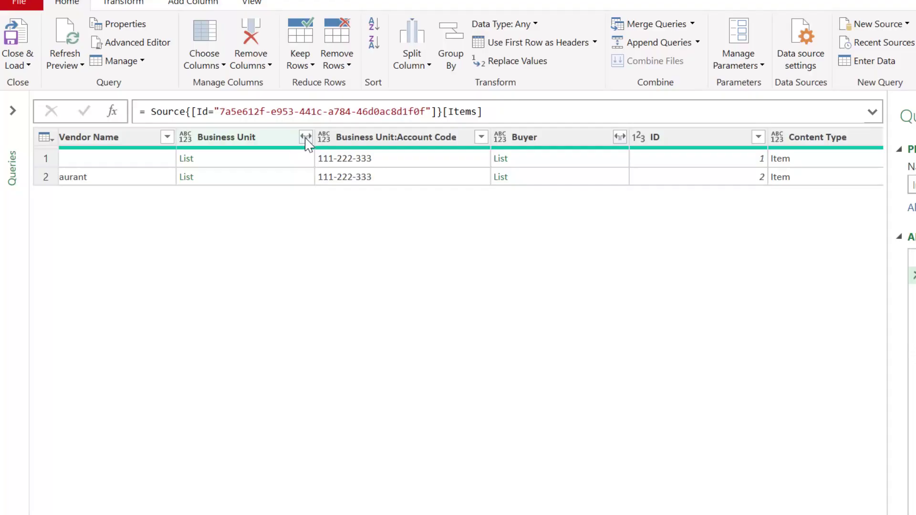
click(306, 138)
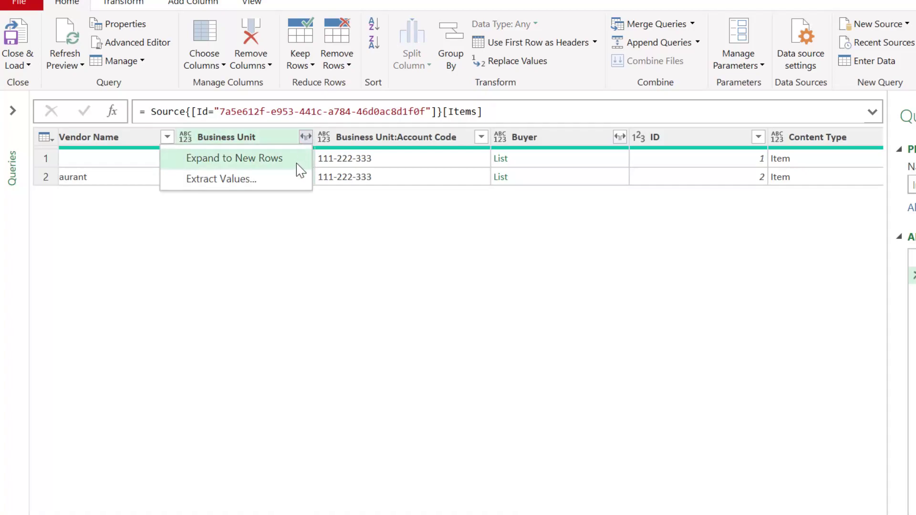
click(292, 161)
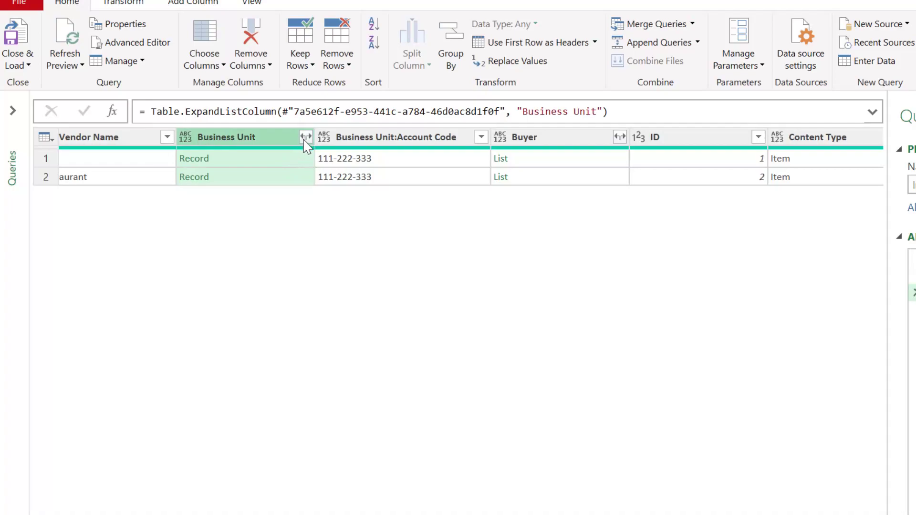
click(306, 137)
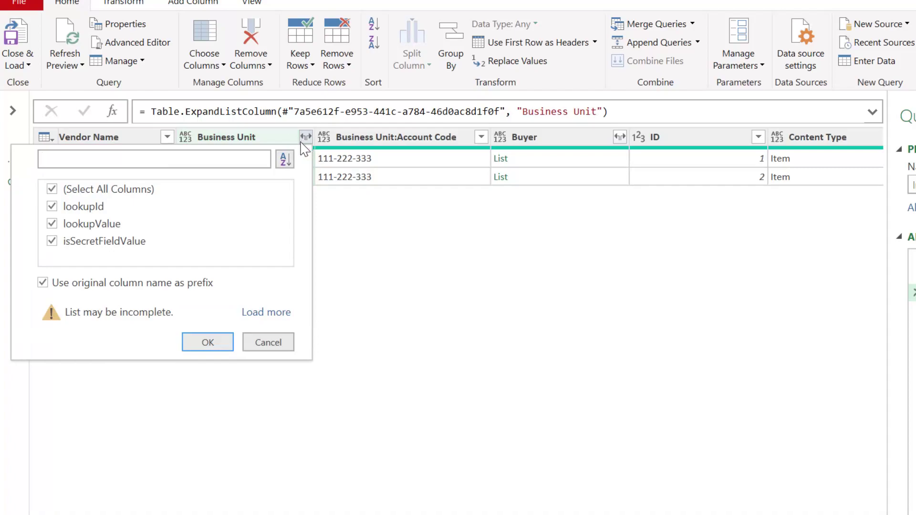
click(123, 196)
click(123, 195)
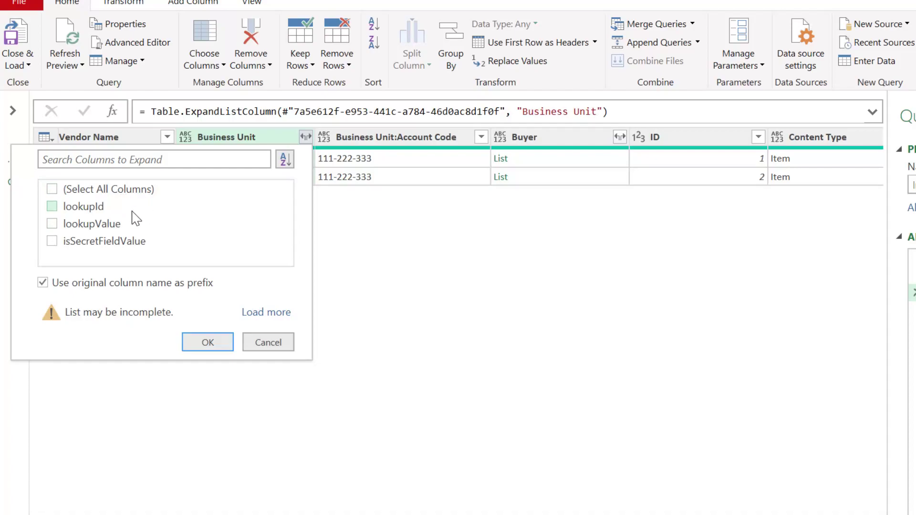
click(100, 231)
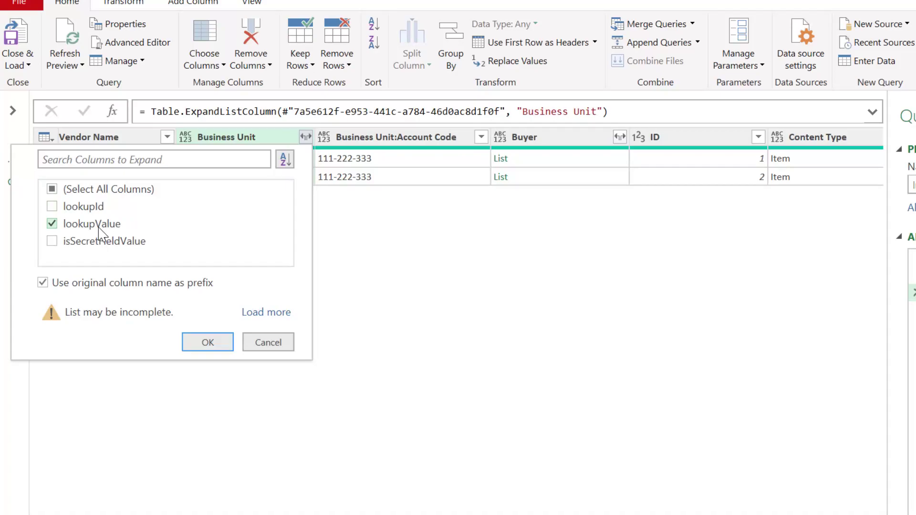
click(208, 342)
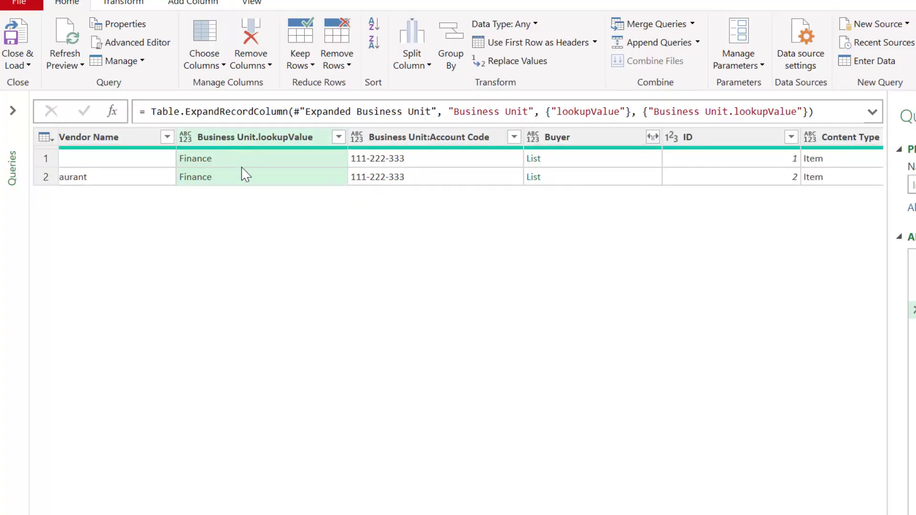
Expand Buyer lists to new rows, then expand only the title and email fields.
click(653, 137)
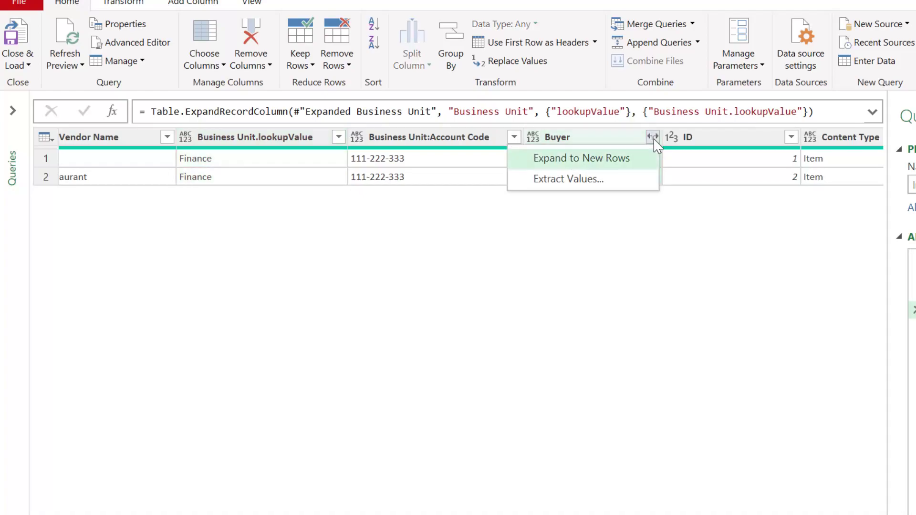
click(627, 166)
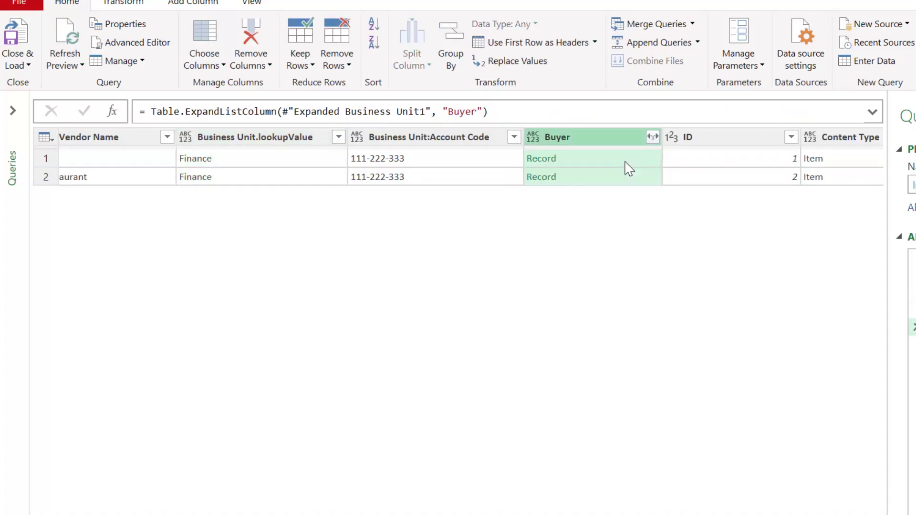
click(653, 137)
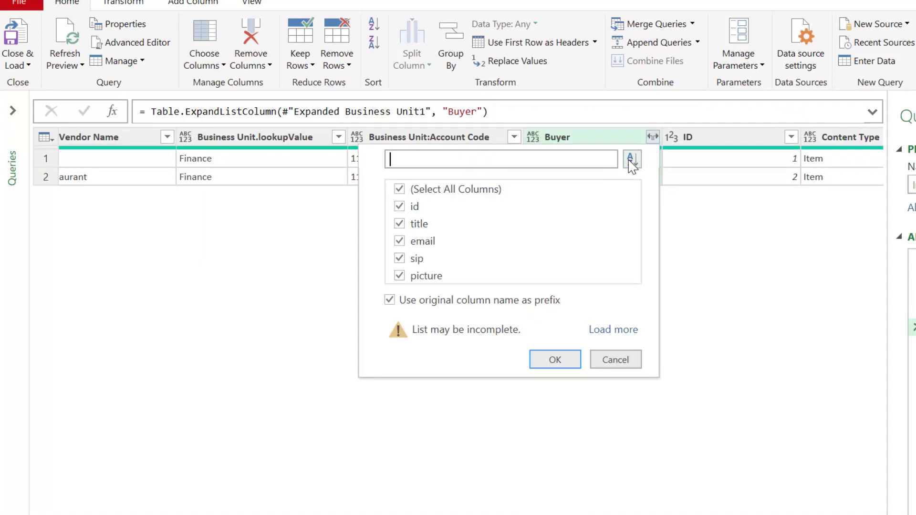
click(471, 191)
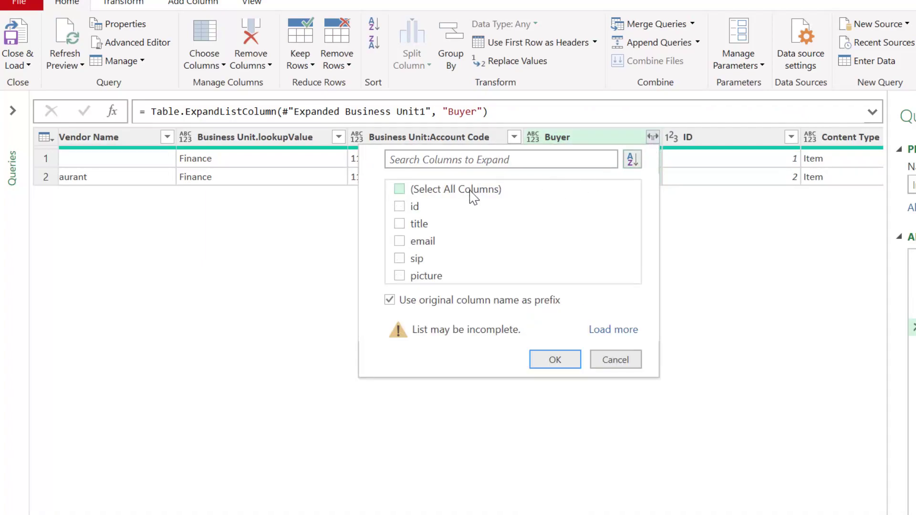
click(425, 228)
click(419, 246)
click(551, 361)
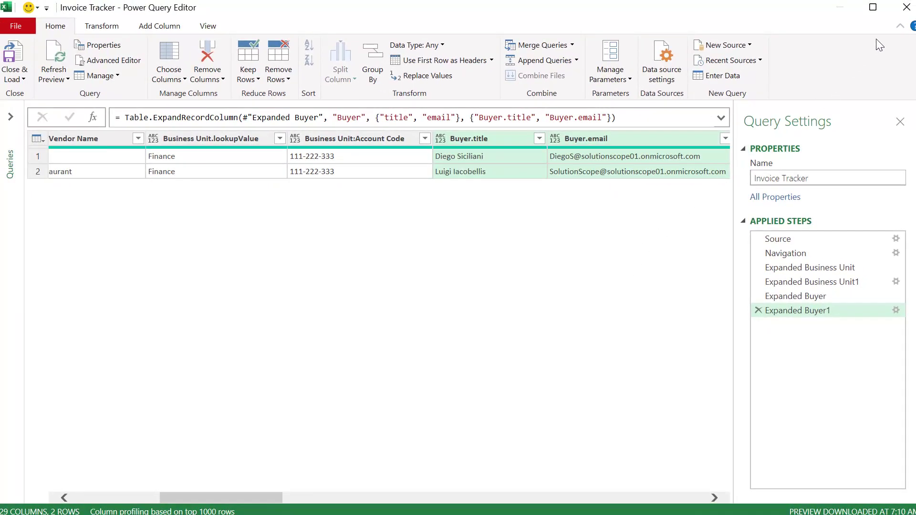
Close Power Query Editor and keep the changes so they load into Excel.
click(903, 15)
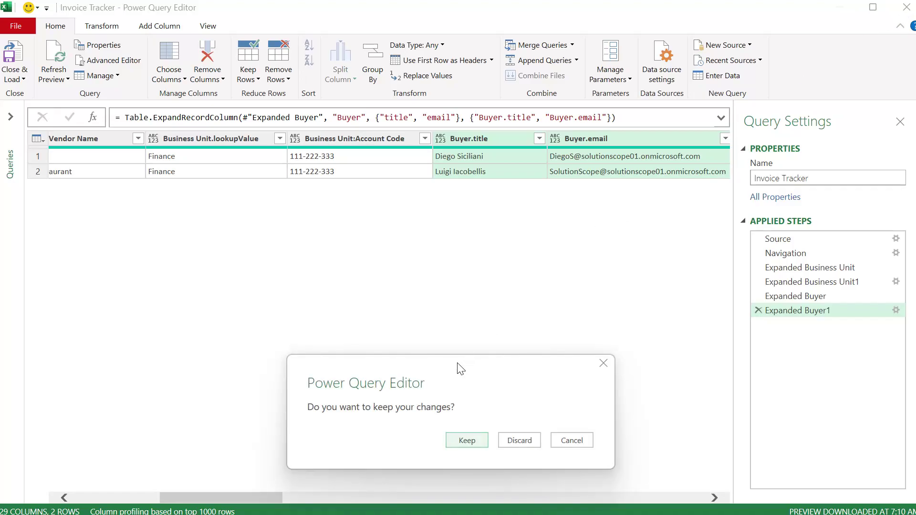
drag(456, 364, 433, 218)
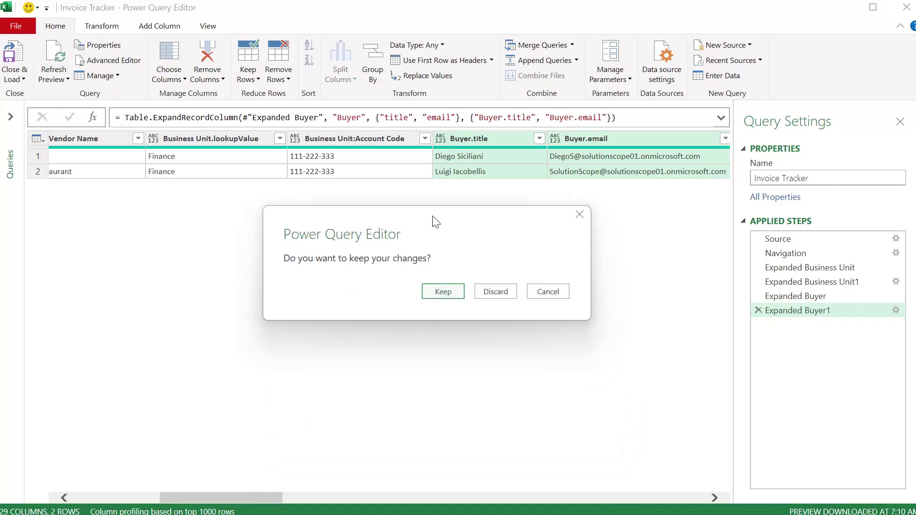
click(443, 292)
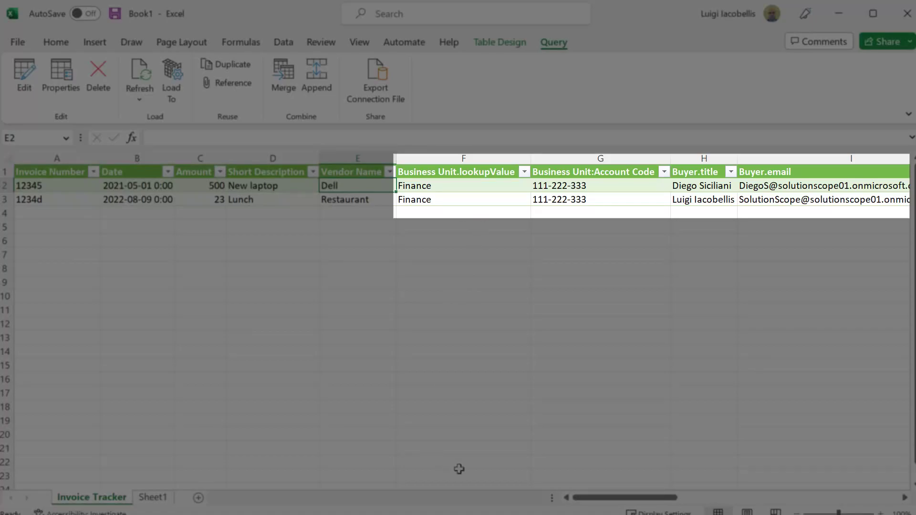
drag(584, 498, 624, 500)
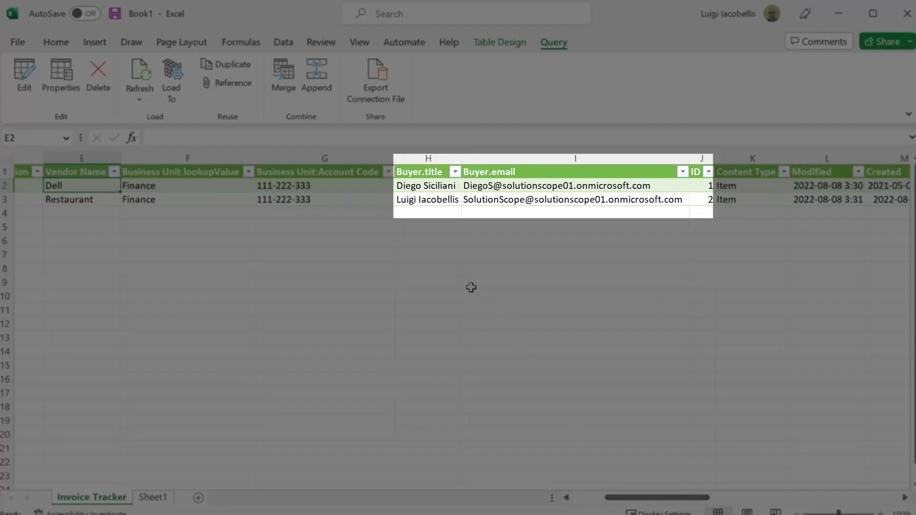